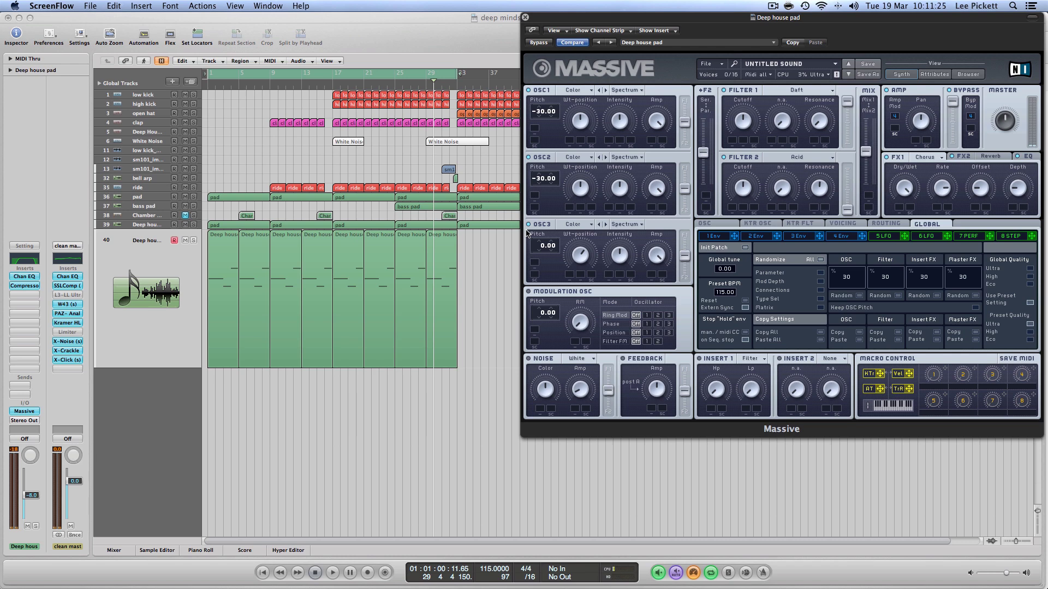
# Shift the pad's Massive window left and review its reverb and EQ settings
pyautogui.click(595, 16)
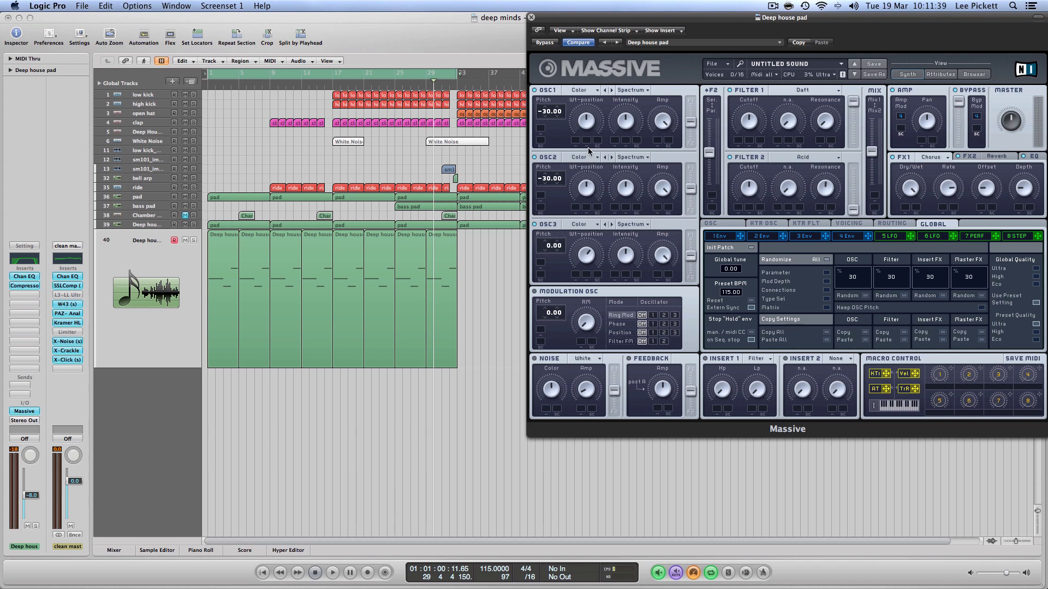
pyautogui.moveTo(640, 18)
pyautogui.mouseDown()
pyautogui.moveTo(540, 17)
pyautogui.moveTo(594, 9)
pyautogui.mouseUp()
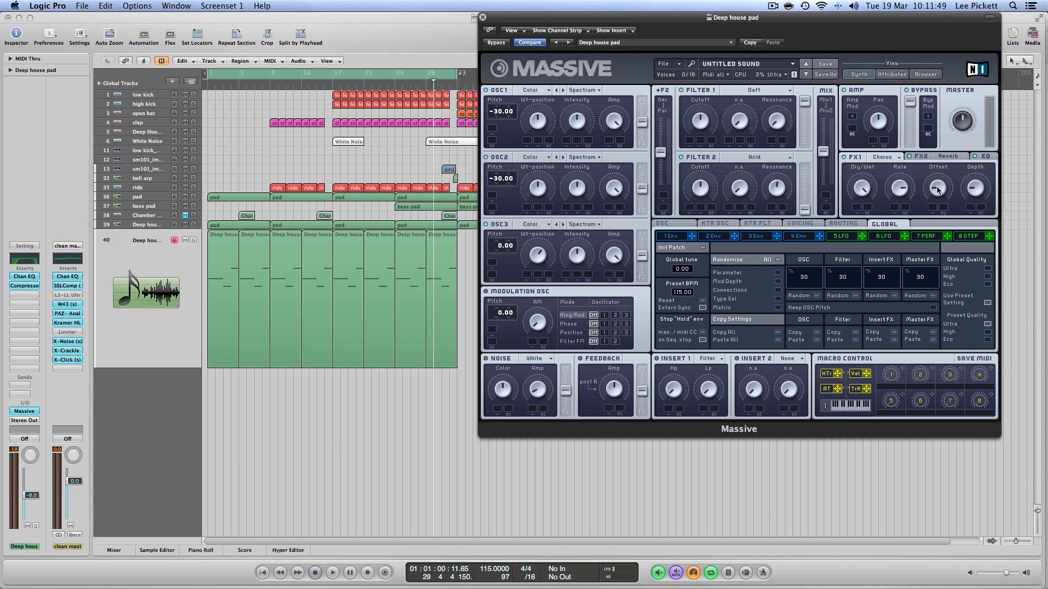
pyautogui.click(921, 158)
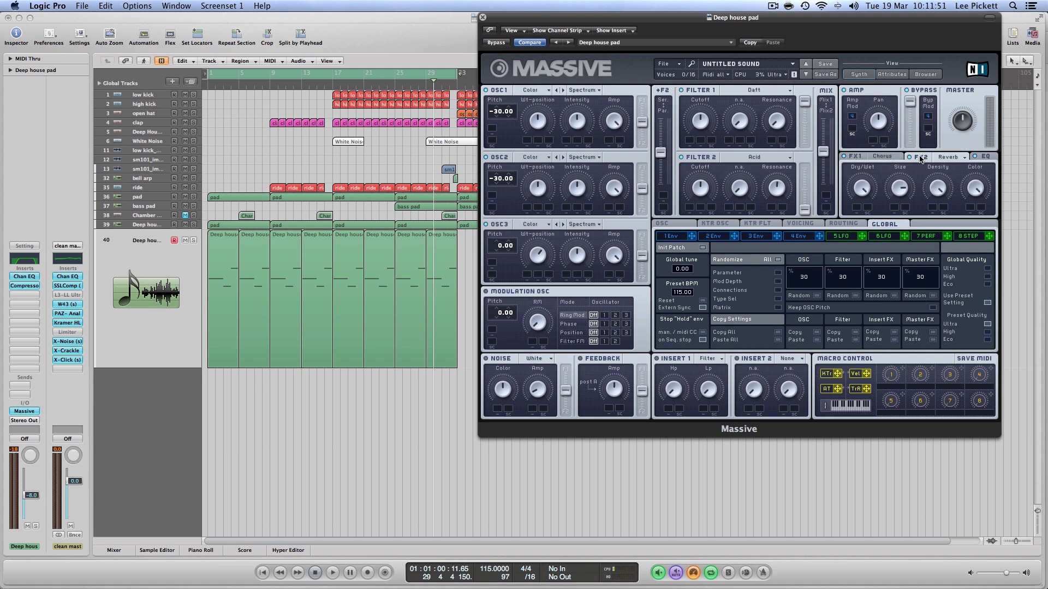
pyautogui.click(984, 157)
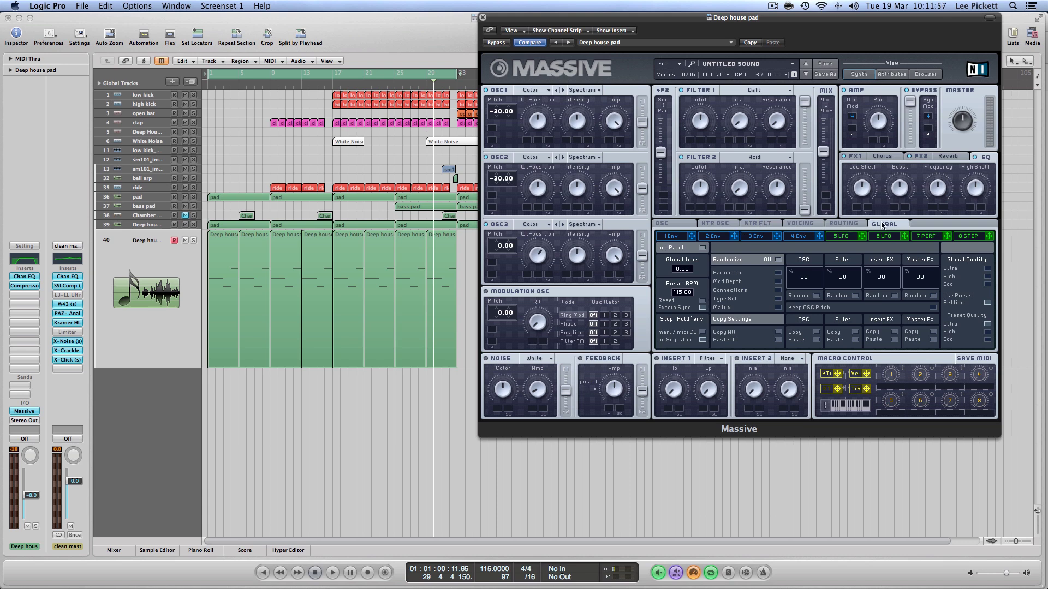
# Step through the pad's four envelope tabs, returning to envelope 1, then nudge the window right
pyautogui.click(673, 236)
pyautogui.click(717, 237)
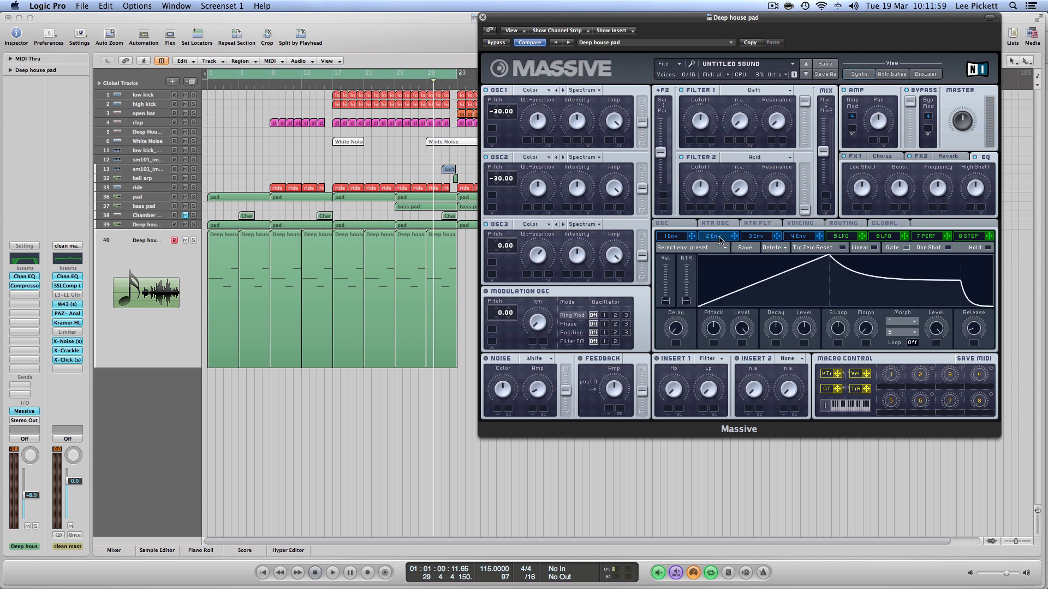
pyautogui.click(754, 237)
pyautogui.click(796, 238)
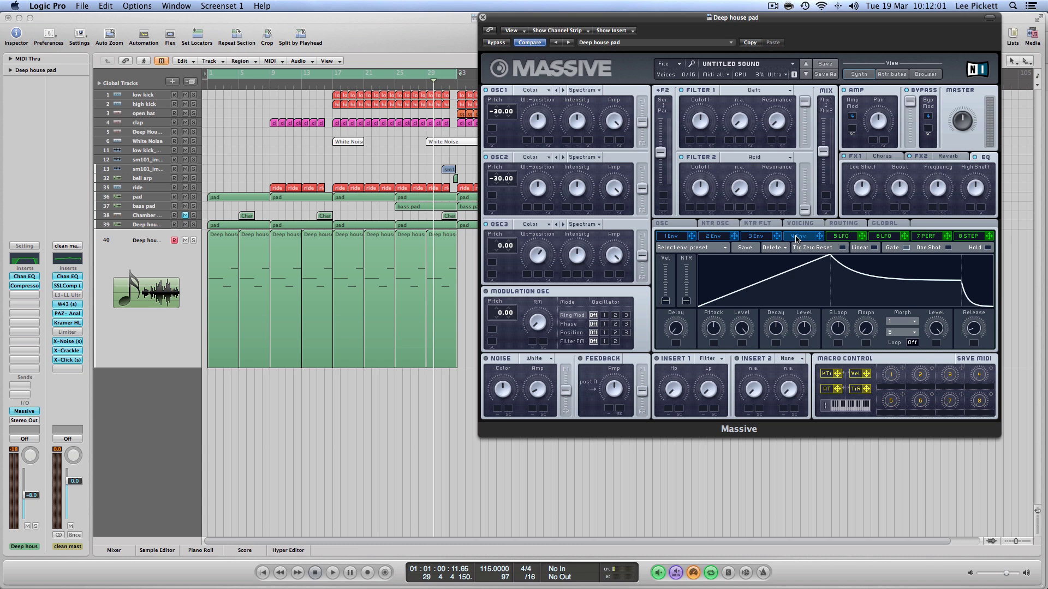
pyautogui.click(671, 236)
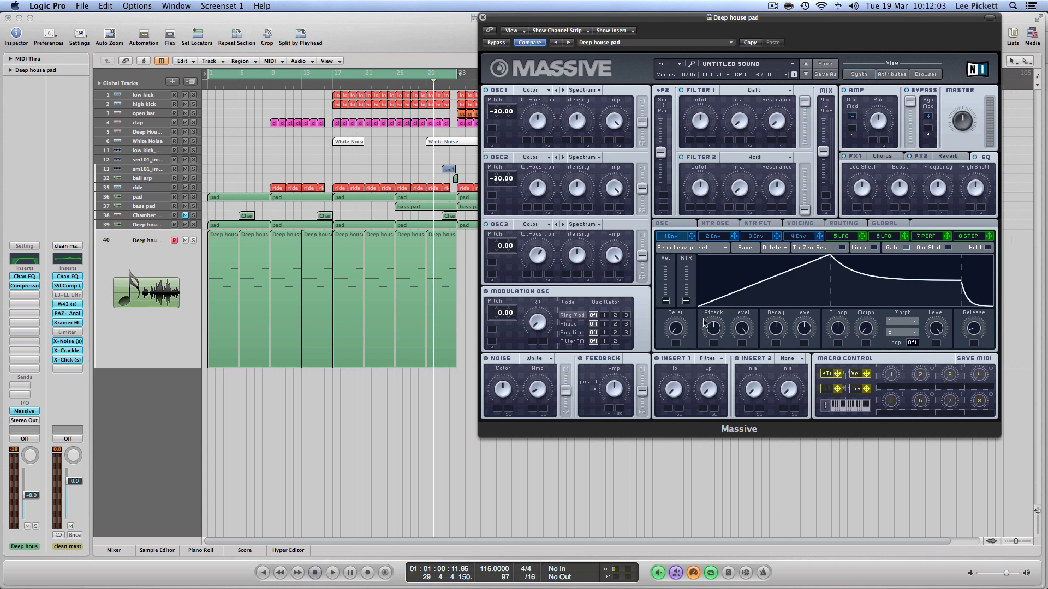
pyautogui.click(708, 238)
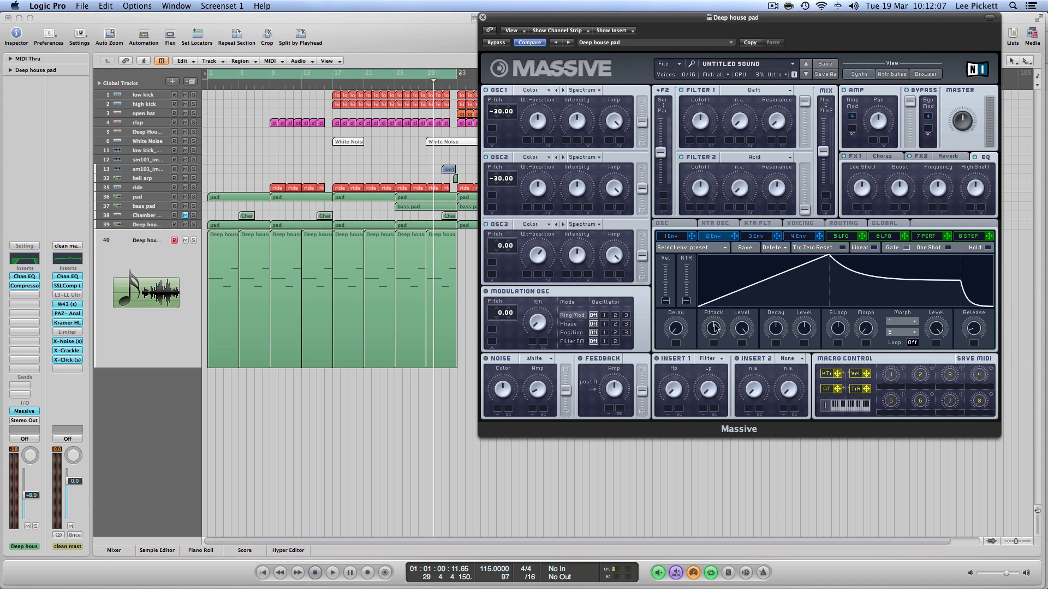
pyautogui.click(751, 237)
pyautogui.click(801, 237)
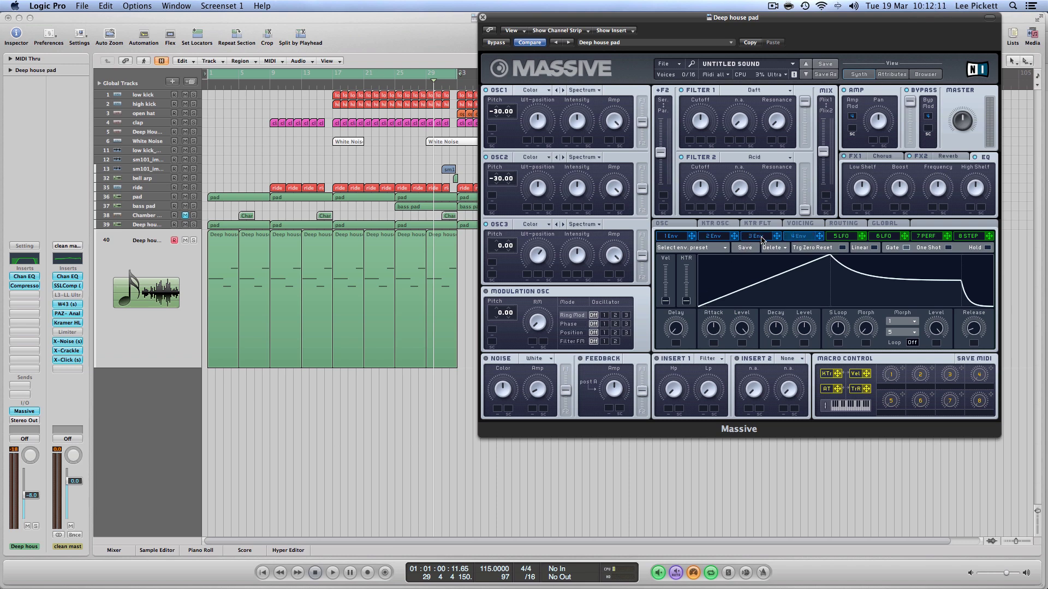
pyautogui.click(760, 238)
pyautogui.click(714, 238)
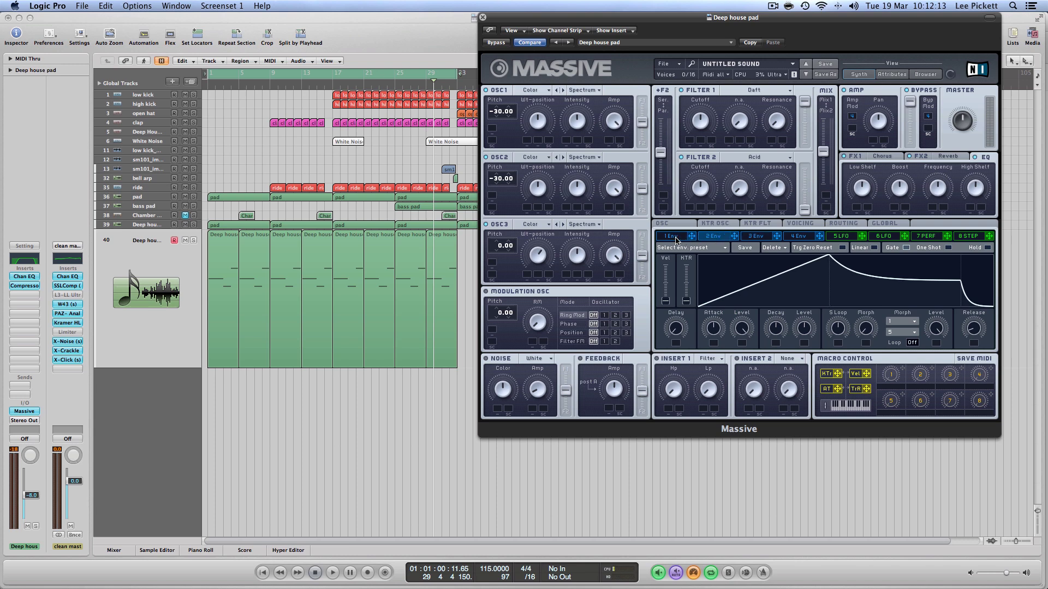
pyautogui.click(676, 239)
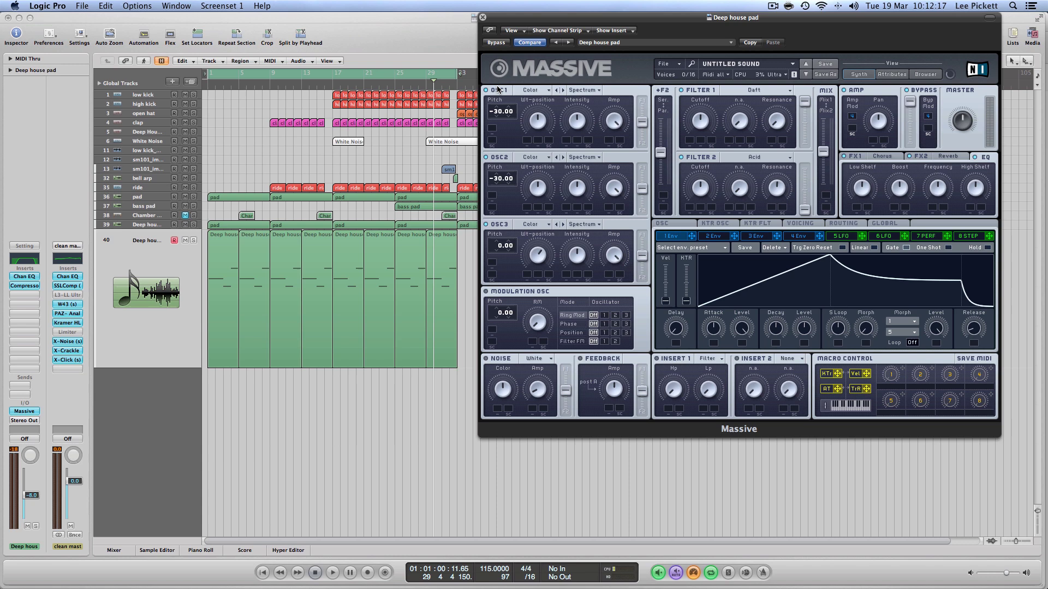
pyautogui.moveTo(588, 16); pyautogui.dragTo(635, 17)
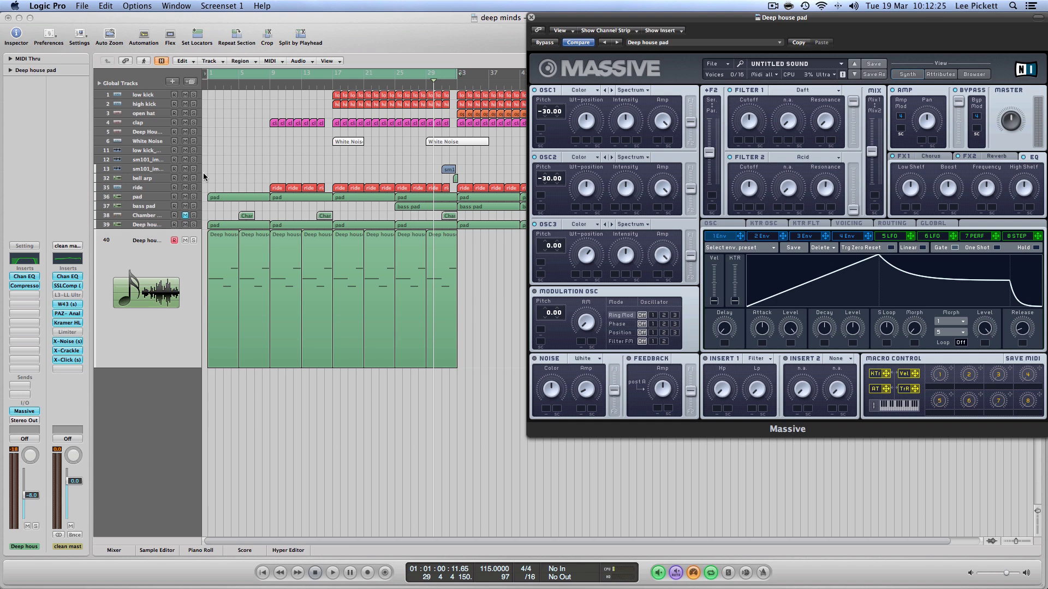
# Create and solo a new software instrument track, Inst 39, and access its instrument slot
pyautogui.click(172, 81)
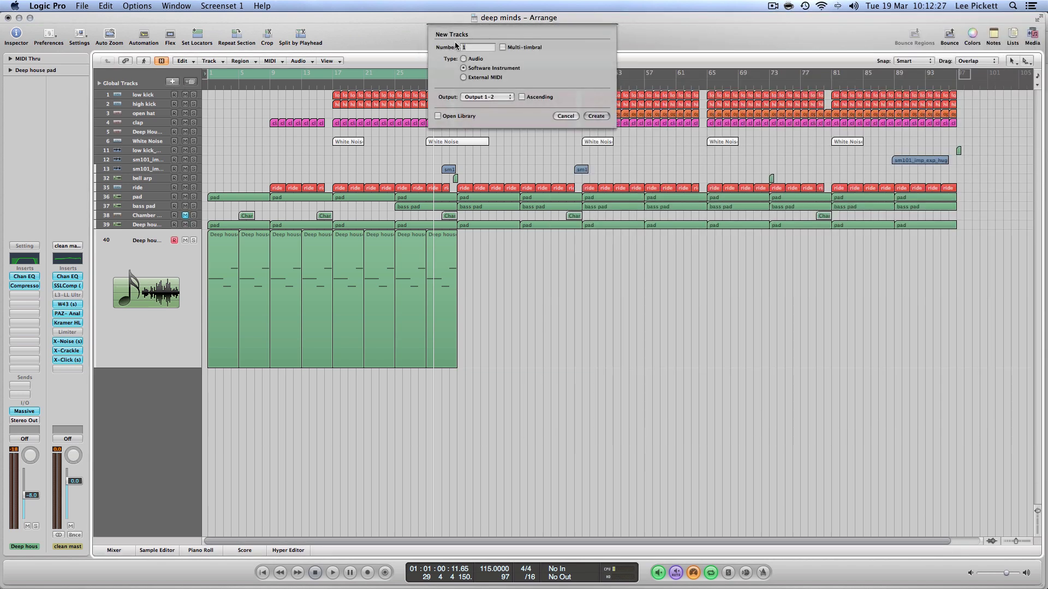
pyautogui.click(595, 116)
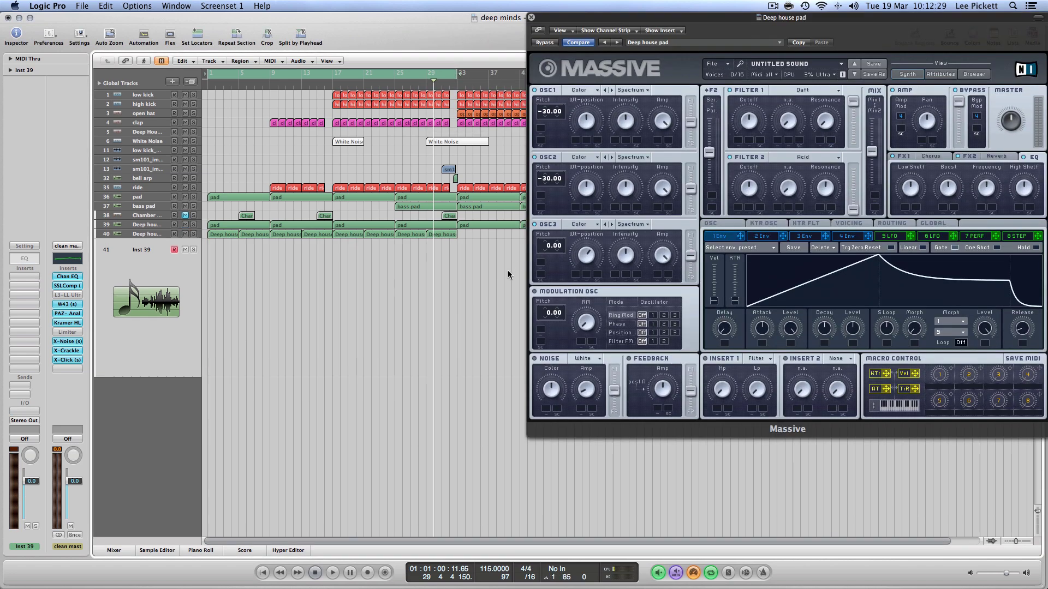
pyautogui.click(194, 234)
pyautogui.click(25, 412)
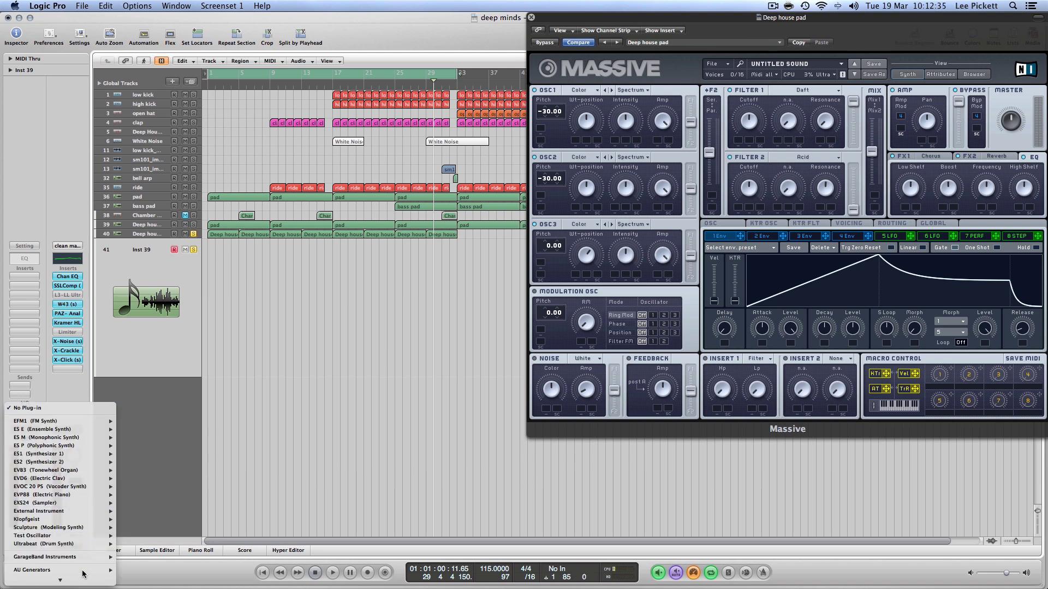
pyautogui.moveTo(150, 571)
pyautogui.moveTo(225, 571)
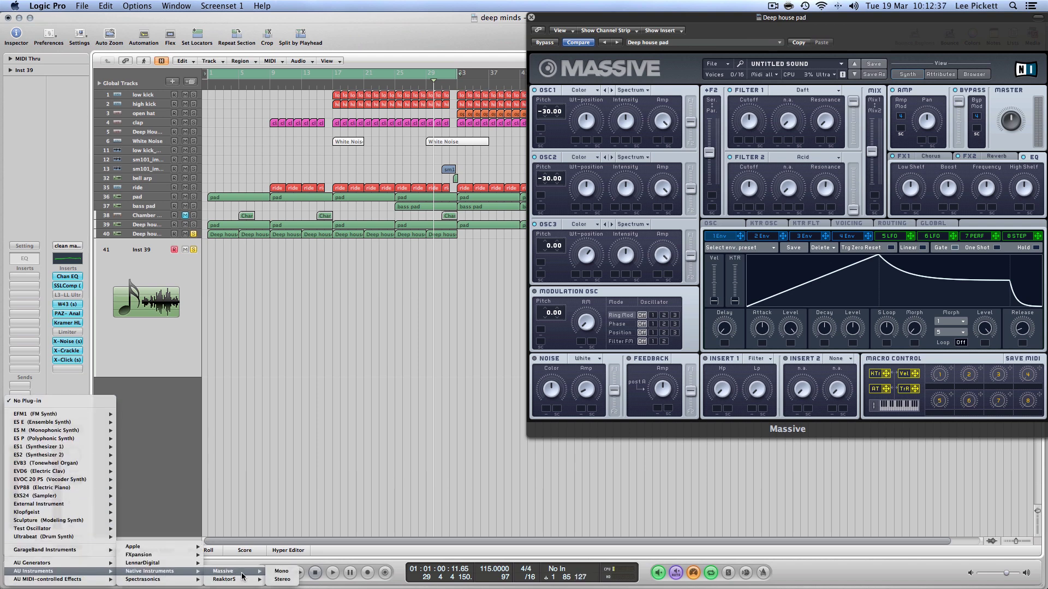
# Load a stereo Massive on Inst 39 and move its window to the top-left
pyautogui.click(283, 579)
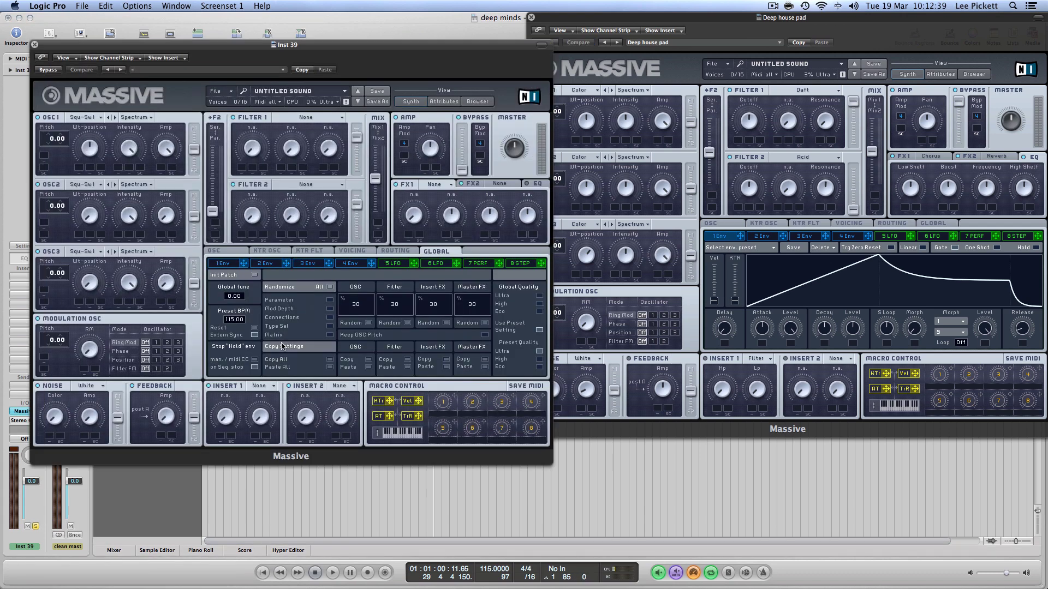
pyautogui.moveTo(201, 52); pyautogui.dragTo(171, 26)
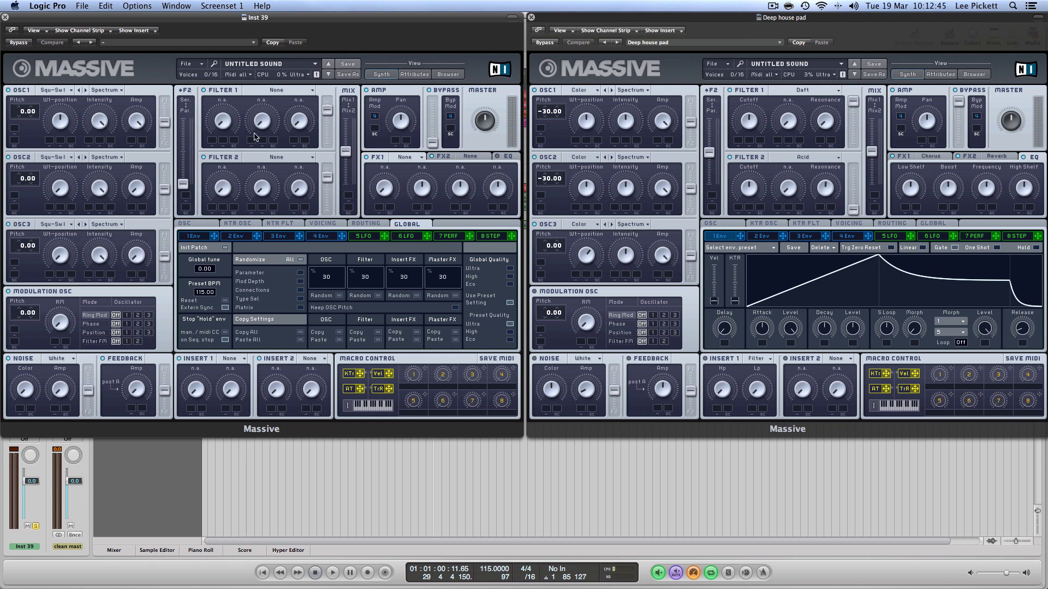
pyautogui.click(189, 64)
pyautogui.click(205, 65)
# Pick the Color wavetable for OSC1, OSC2 and OSC3
pyautogui.click(55, 91)
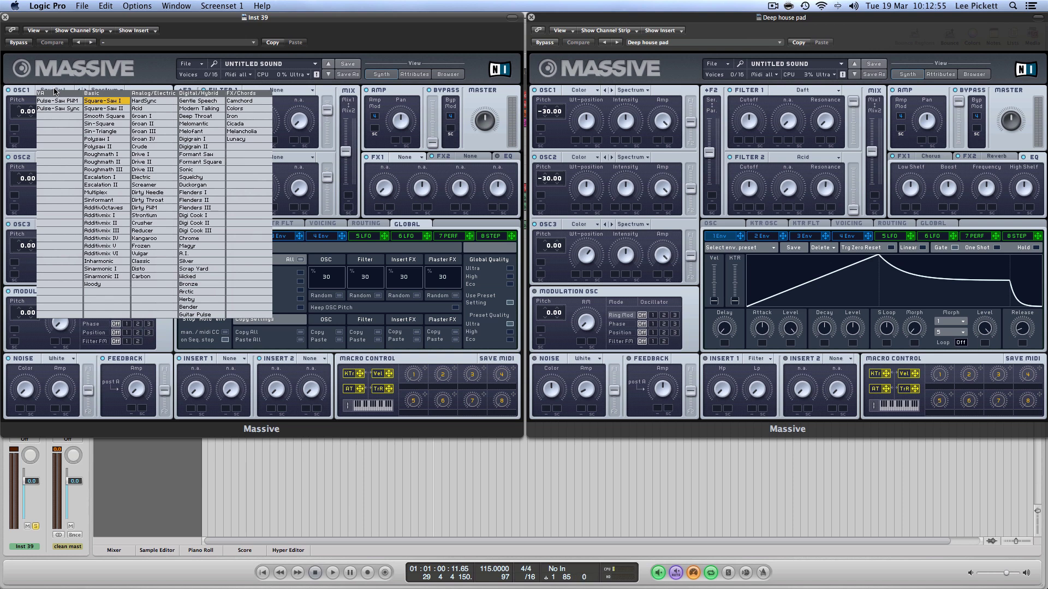
pyautogui.click(243, 107)
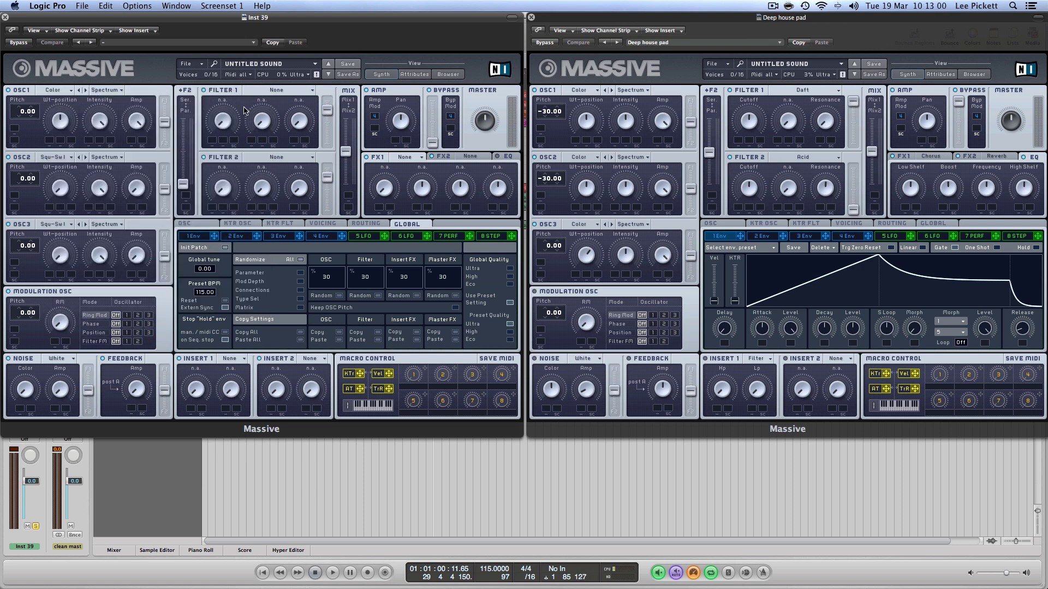
pyautogui.click(51, 160)
pyautogui.click(238, 177)
pyautogui.click(49, 225)
pyautogui.click(259, 215)
# Pitch OSC1 and OSC2 down to -30.00, then show the first envelope
pyautogui.moveTo(21, 113); pyautogui.dragTo(21, 145)
pyautogui.moveTo(22, 184); pyautogui.dragTo(22, 214)
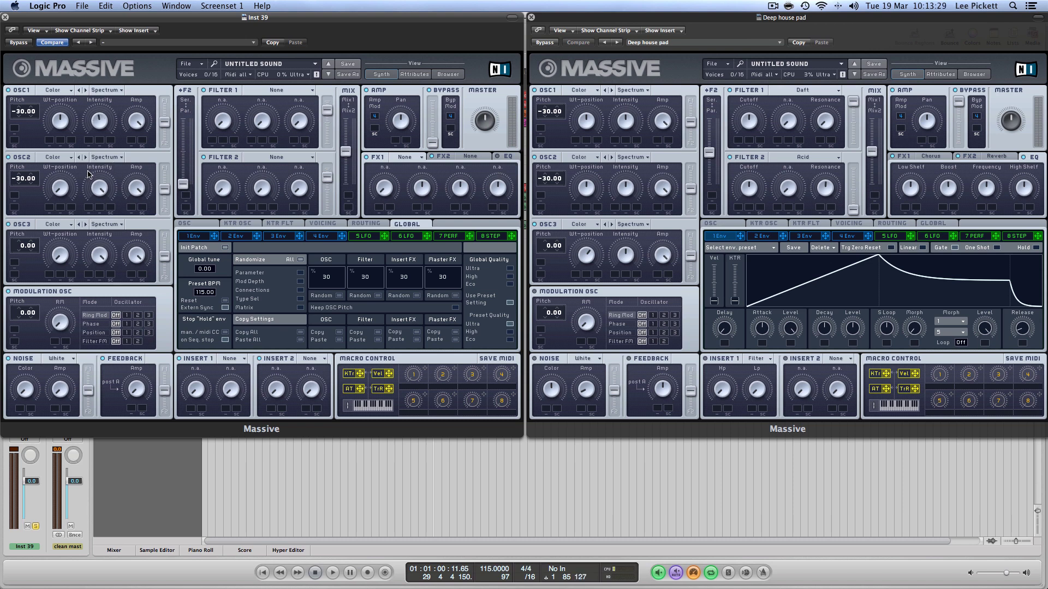
pyautogui.scroll(3, 96, 205)
pyautogui.click(203, 237)
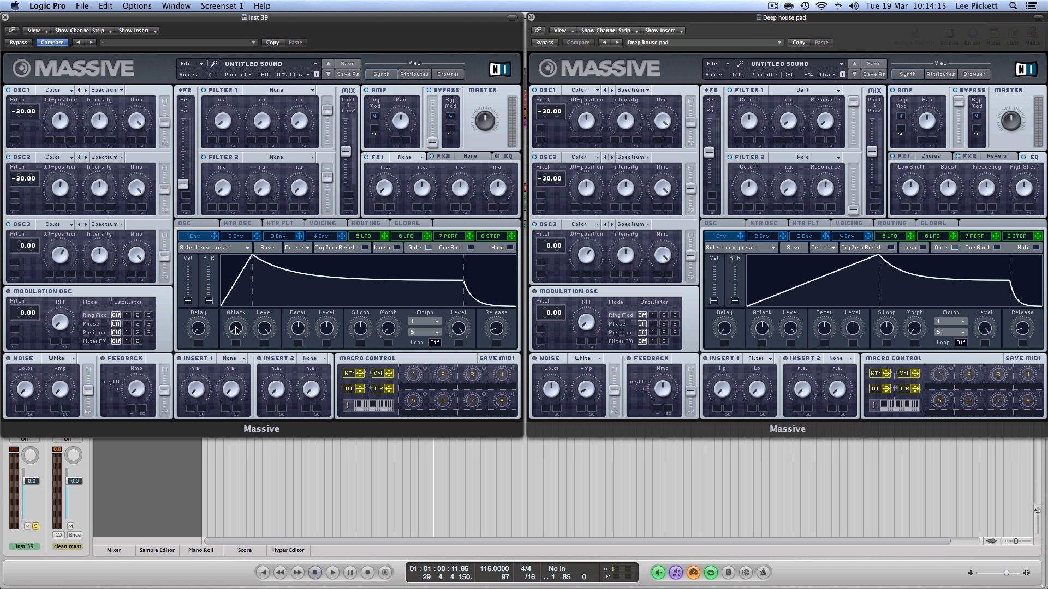
# Raise the Attack on envelopes 1, 3 and 4 of the new Massive
pyautogui.moveTo(235, 329); pyautogui.dragTo(243, 294)
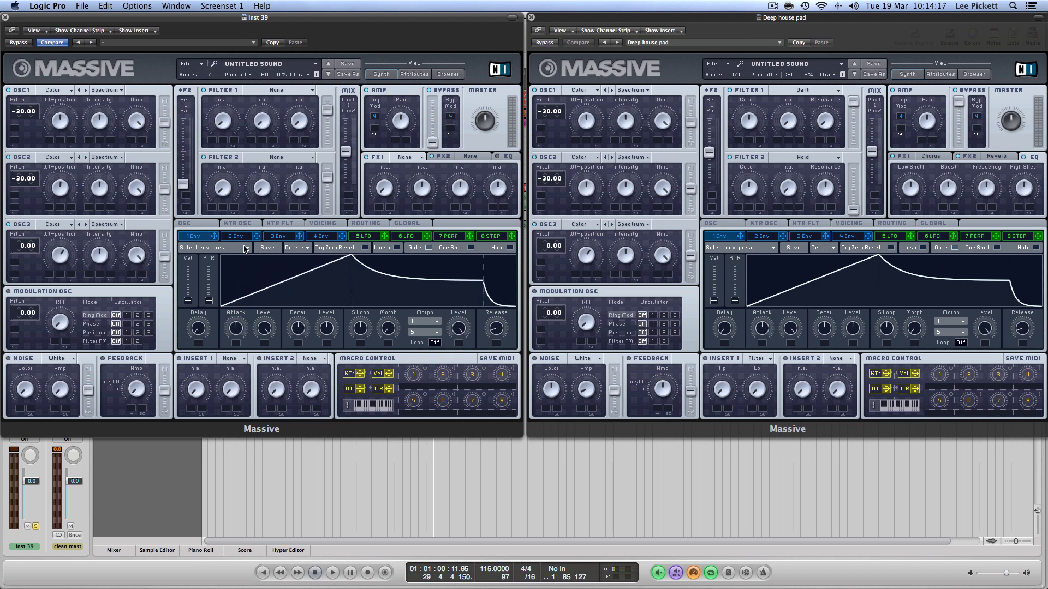
pyautogui.click(238, 236)
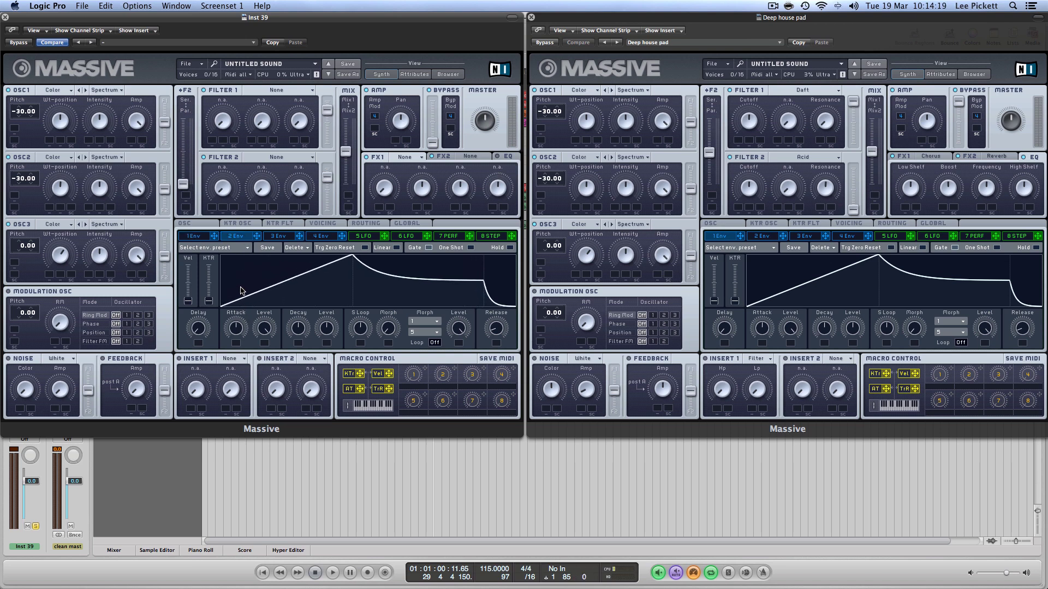
pyautogui.click(280, 237)
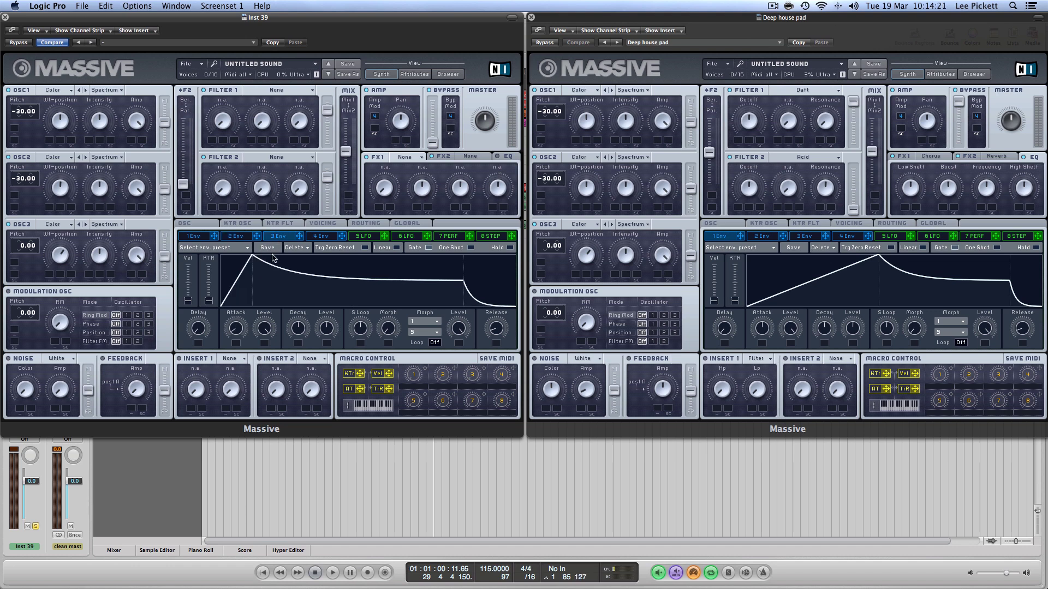
pyautogui.moveTo(238, 329); pyautogui.dragTo(244, 290)
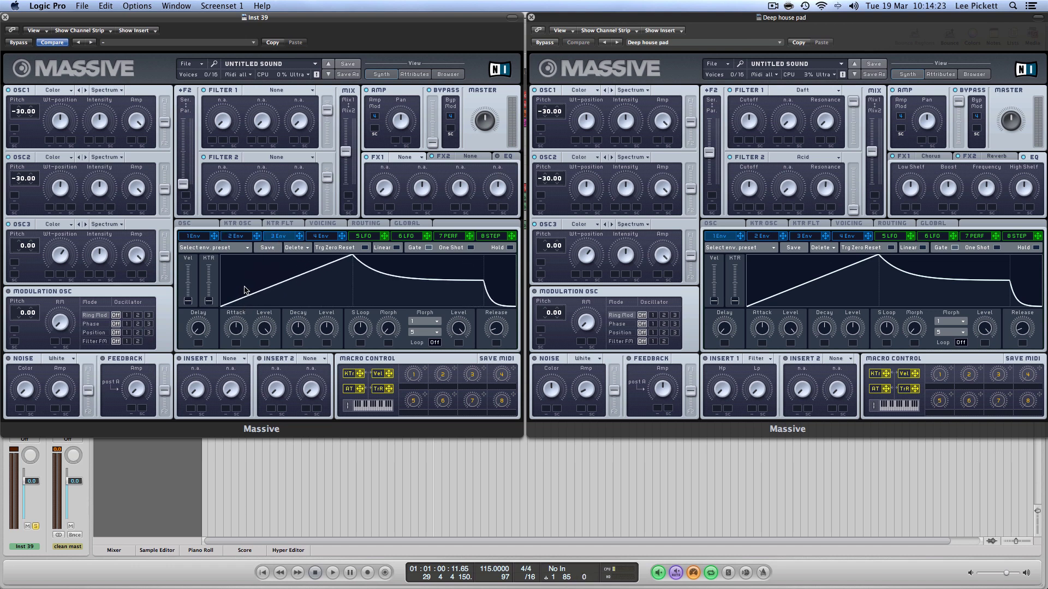
pyautogui.click(318, 237)
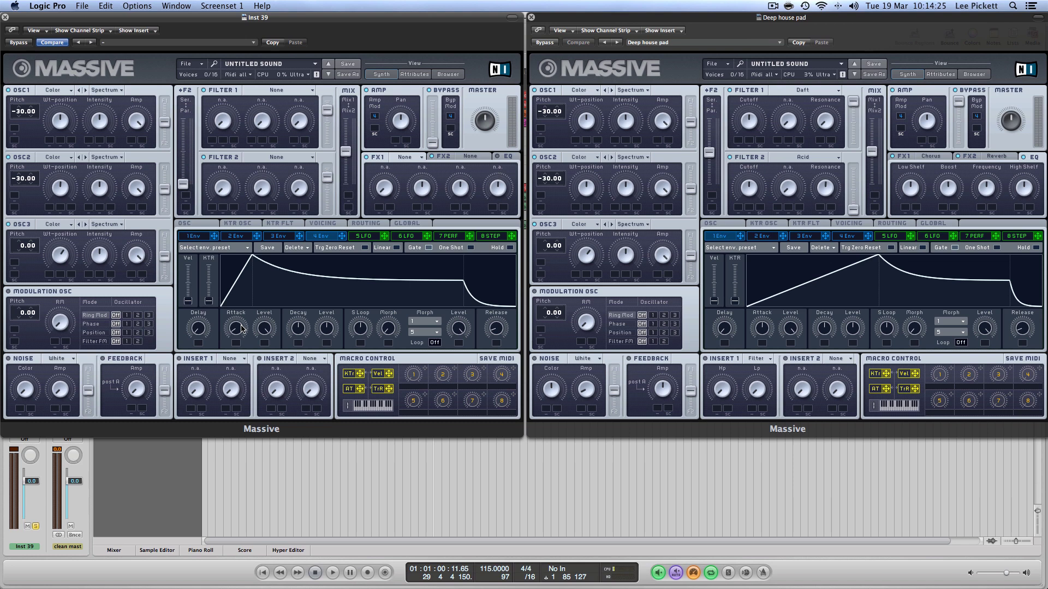
pyautogui.moveTo(242, 330); pyautogui.dragTo(245, 289)
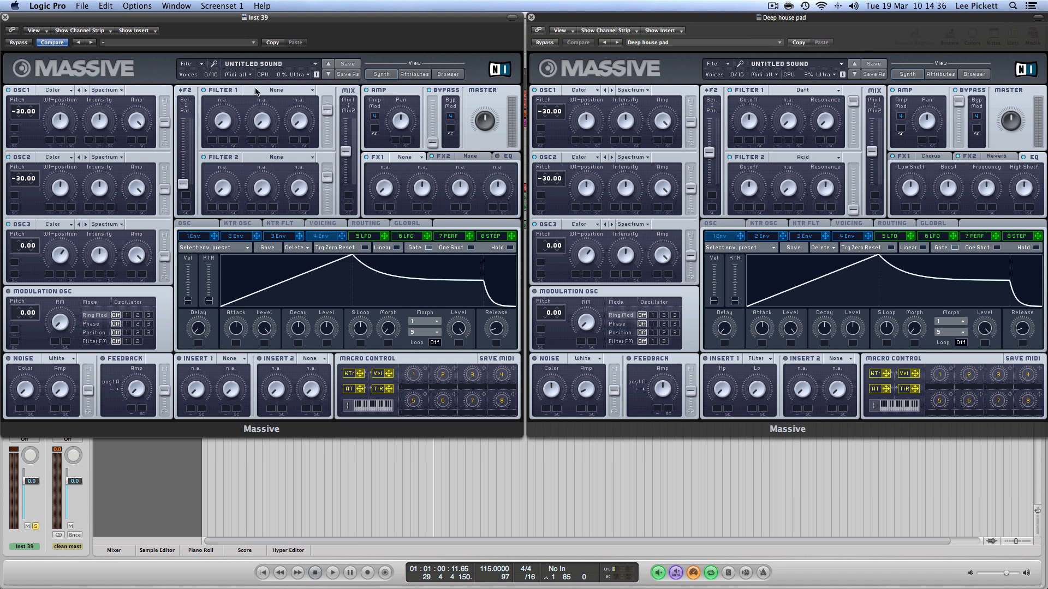
# Make Filter 1 a Daft filter and Filter 2 an Acid filter
pyautogui.click(274, 91)
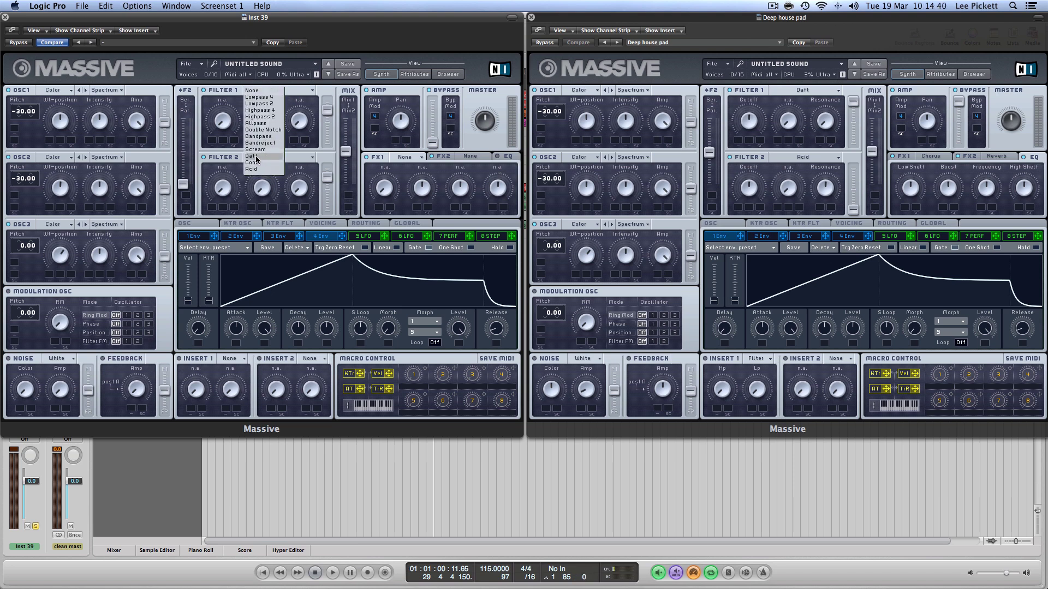
pyautogui.click(256, 159)
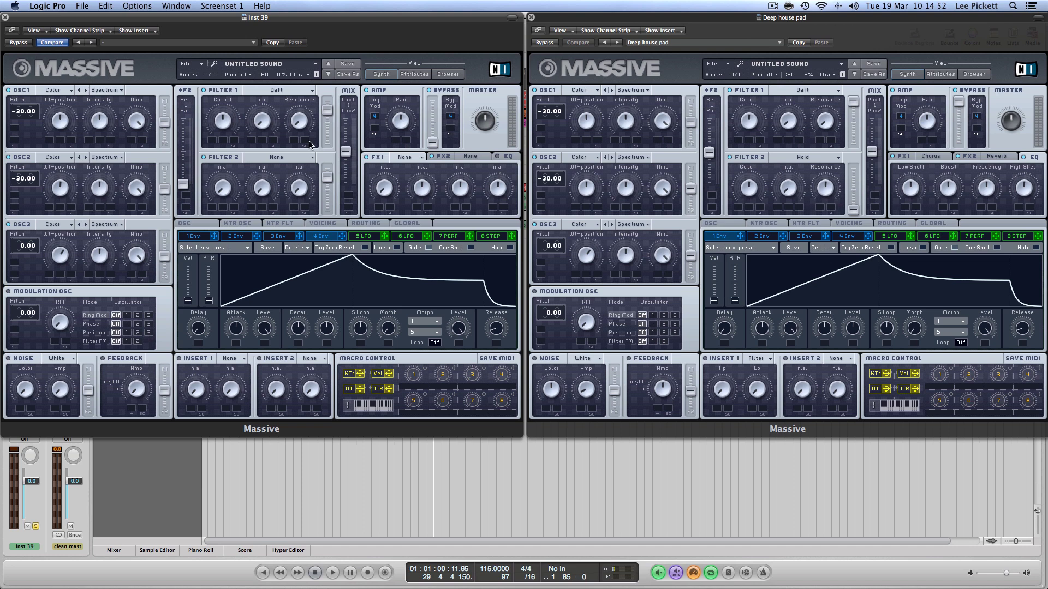
pyautogui.click(275, 157)
pyautogui.click(253, 237)
# Push the filter mix fully to Filter 1 and adjust the serial/parallel blend
pyautogui.moveTo(330, 106); pyautogui.dragTo(329, 78)
pyautogui.moveTo(328, 179); pyautogui.dragTo(330, 270)
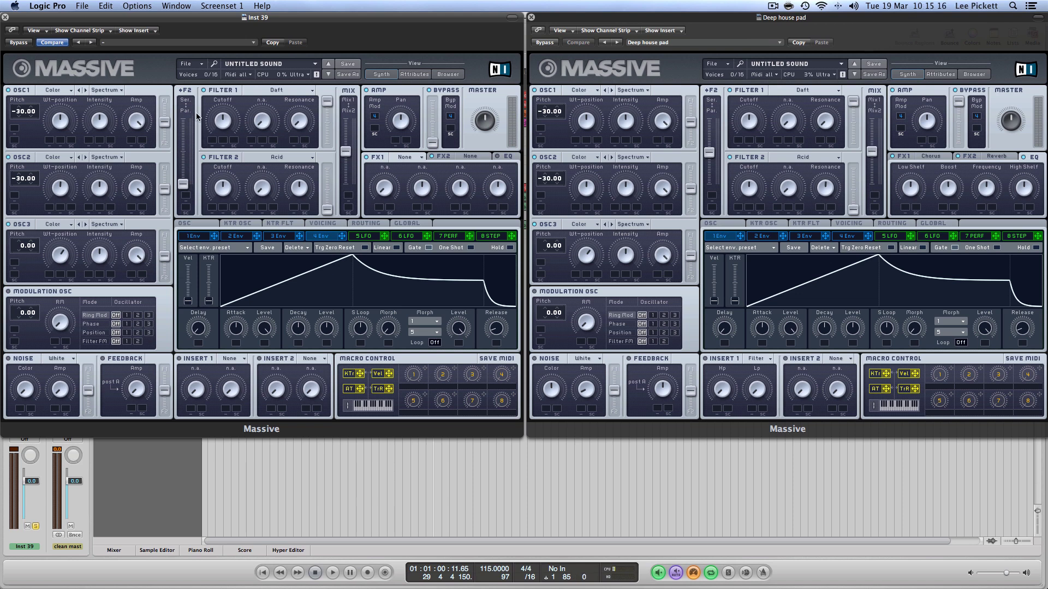
pyautogui.moveTo(182, 184); pyautogui.dragTo(166, 145)
# Load Chorus in FX1 and adjust its Rate to match the pad's chorus
pyautogui.click(408, 160)
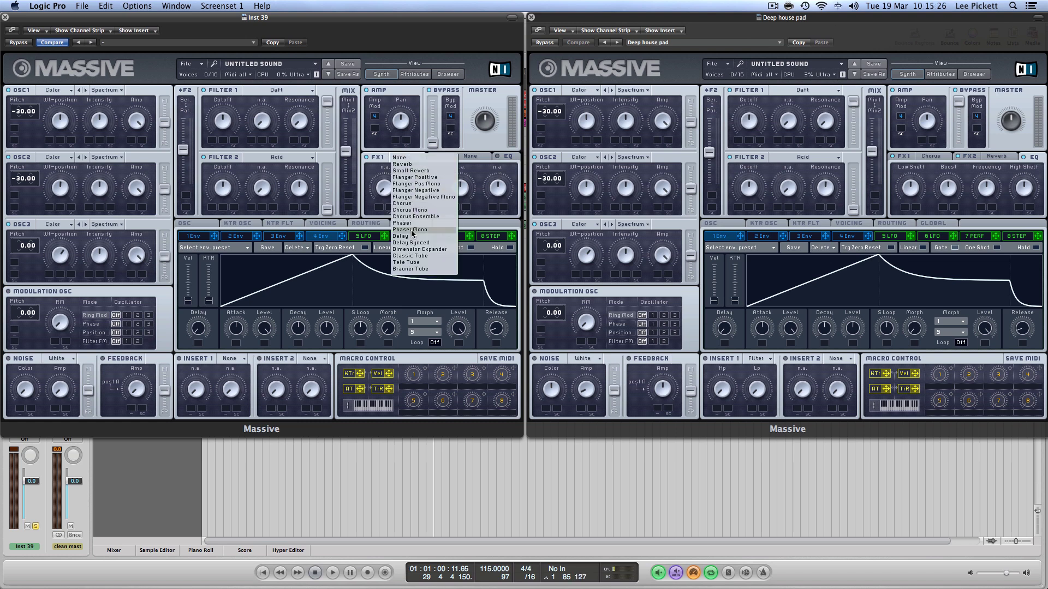
pyautogui.click(411, 203)
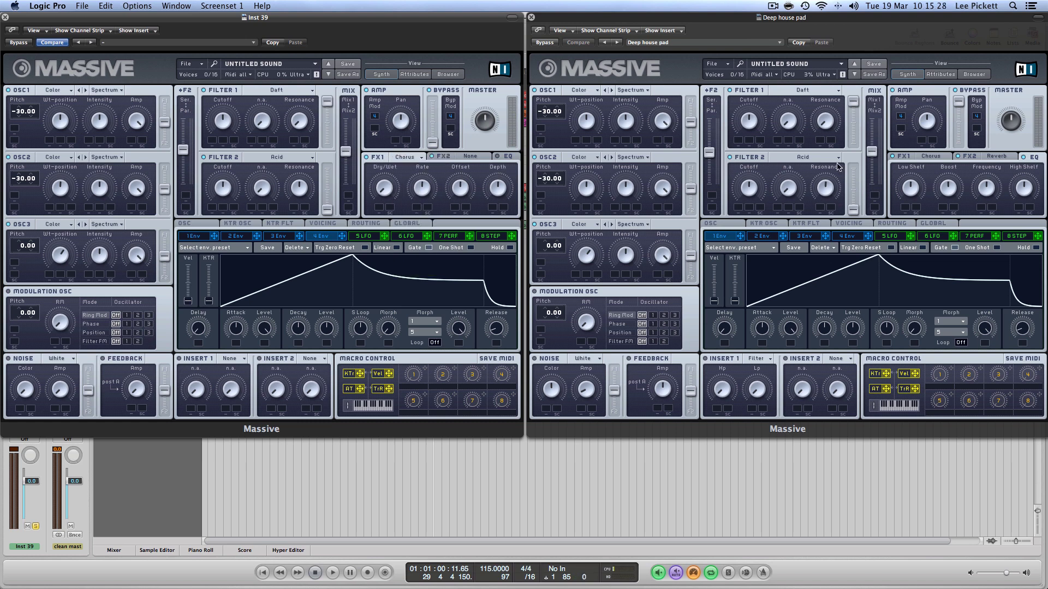
pyautogui.click(903, 156)
pyautogui.click(470, 150)
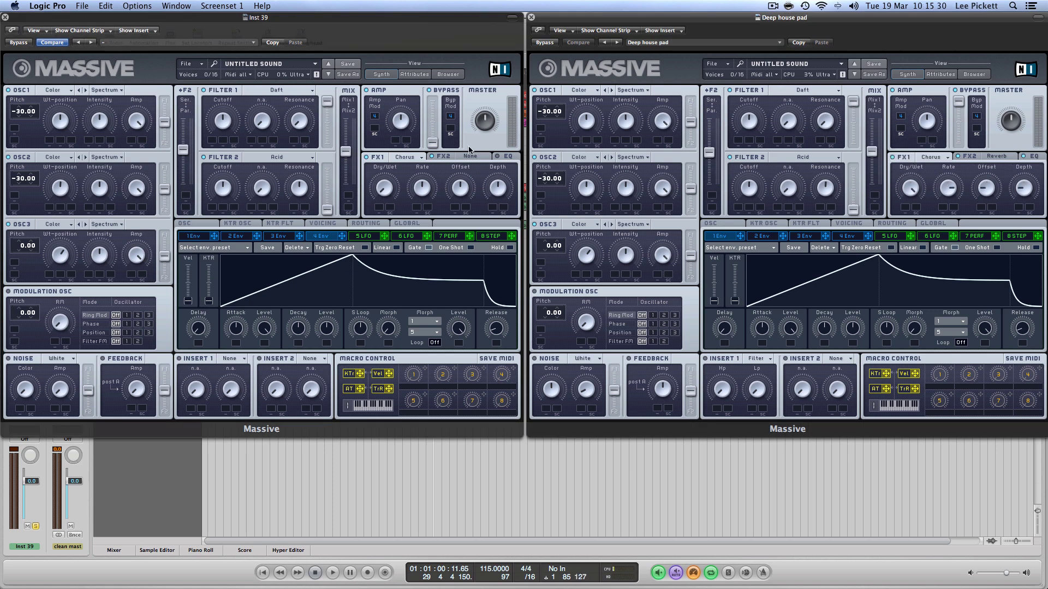
pyautogui.click(409, 28)
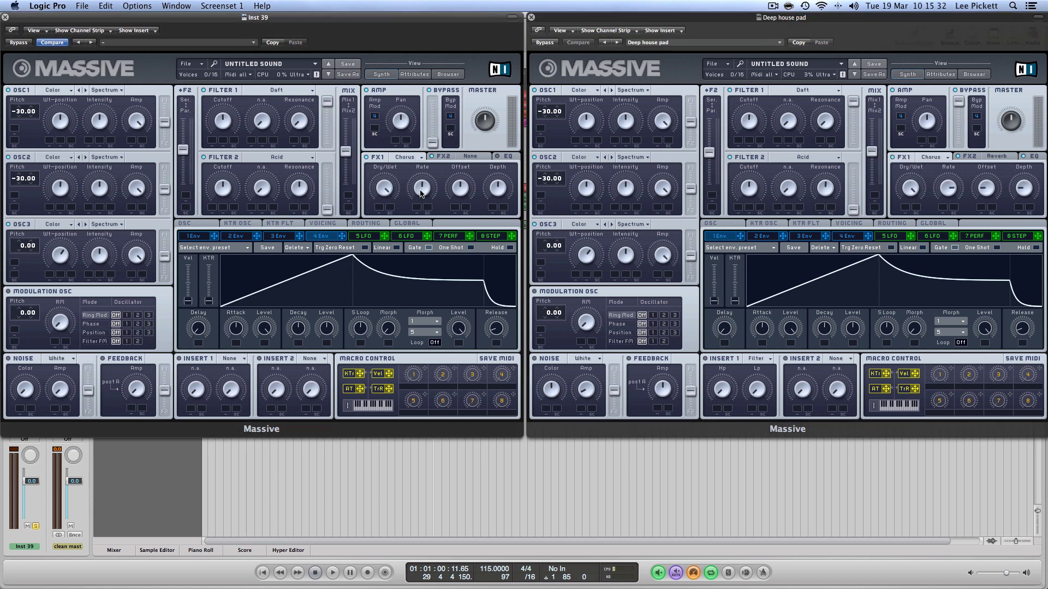
pyautogui.moveTo(421, 190); pyautogui.dragTo(414, 156)
# Load Reverb in FX2 and compare it with the pad's reverb settings
pyautogui.click(443, 156)
pyautogui.click(467, 157)
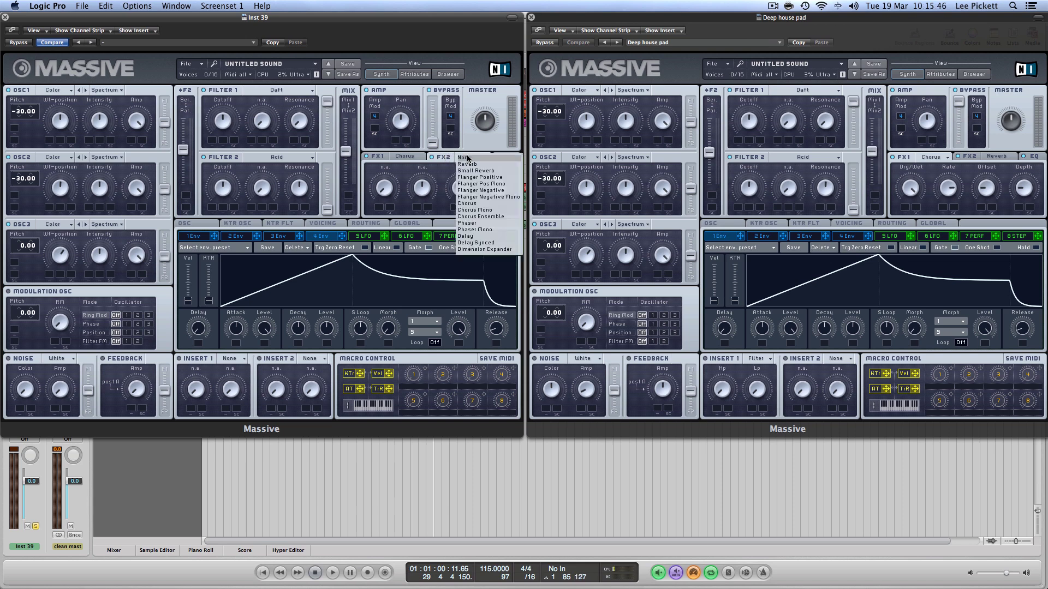
pyautogui.click(471, 167)
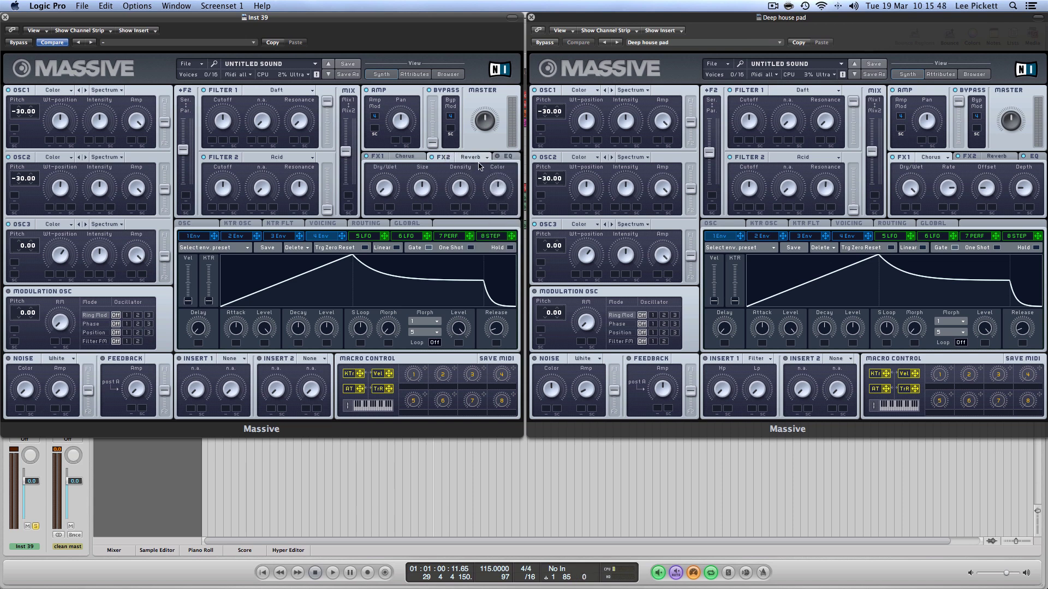
pyautogui.click(970, 156)
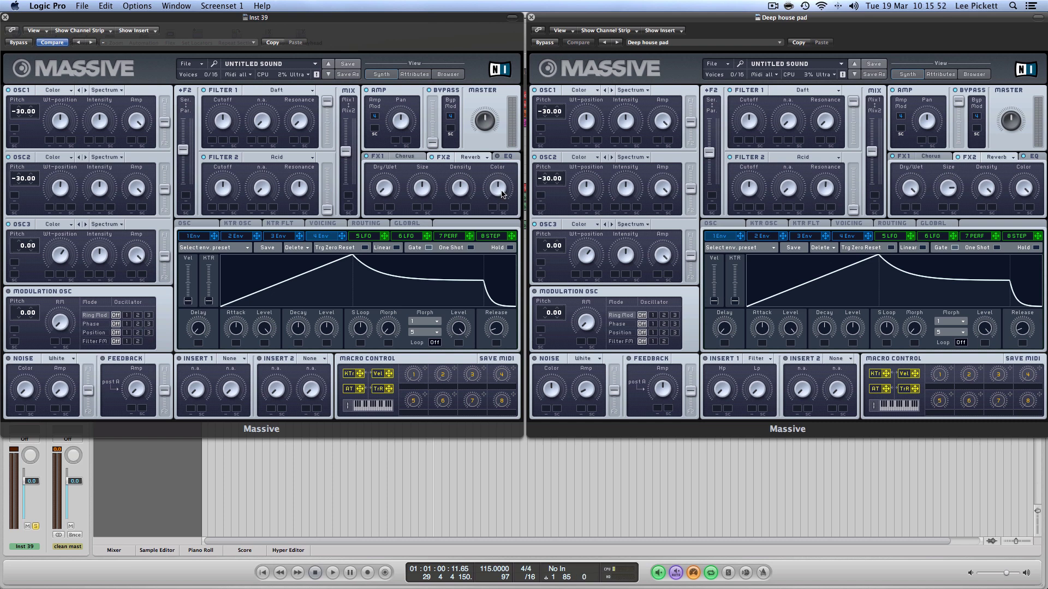
pyautogui.click(516, 60)
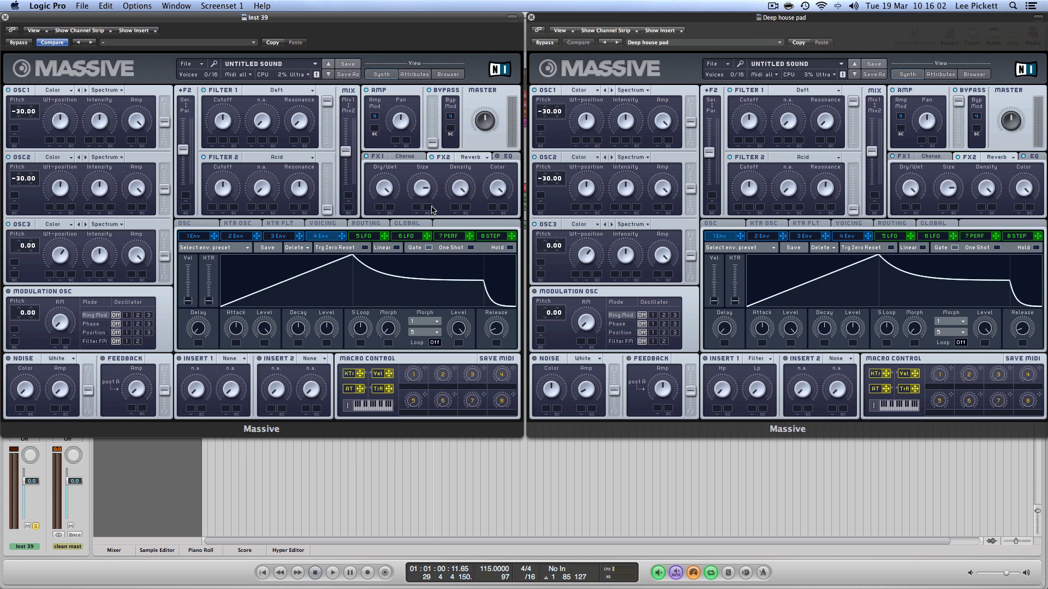
# Show the EQ tab in the new Massive, then in the preset's Massive
pyautogui.click(505, 156)
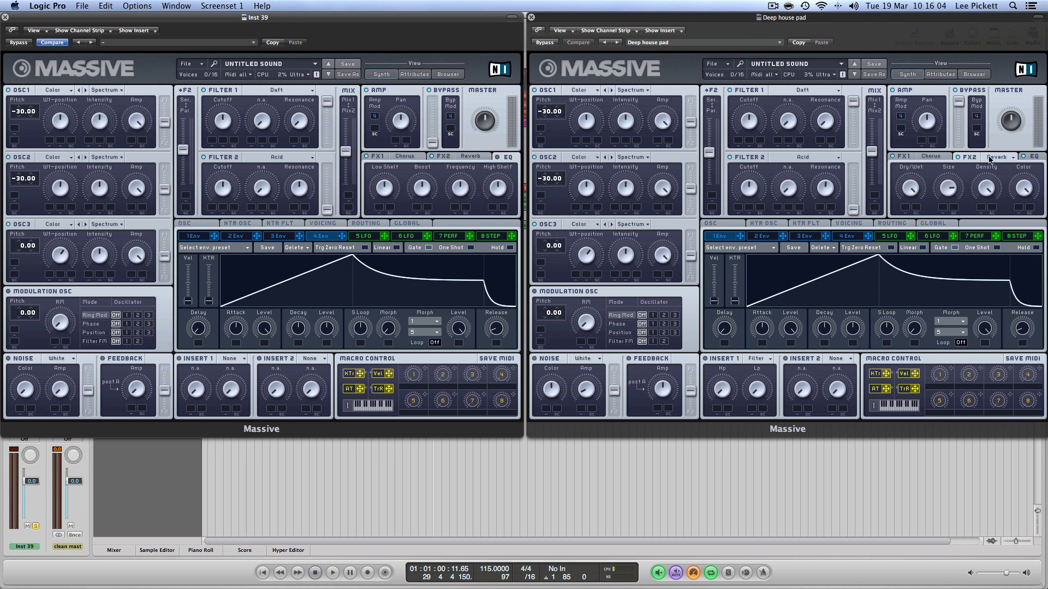
pyautogui.click(1024, 158)
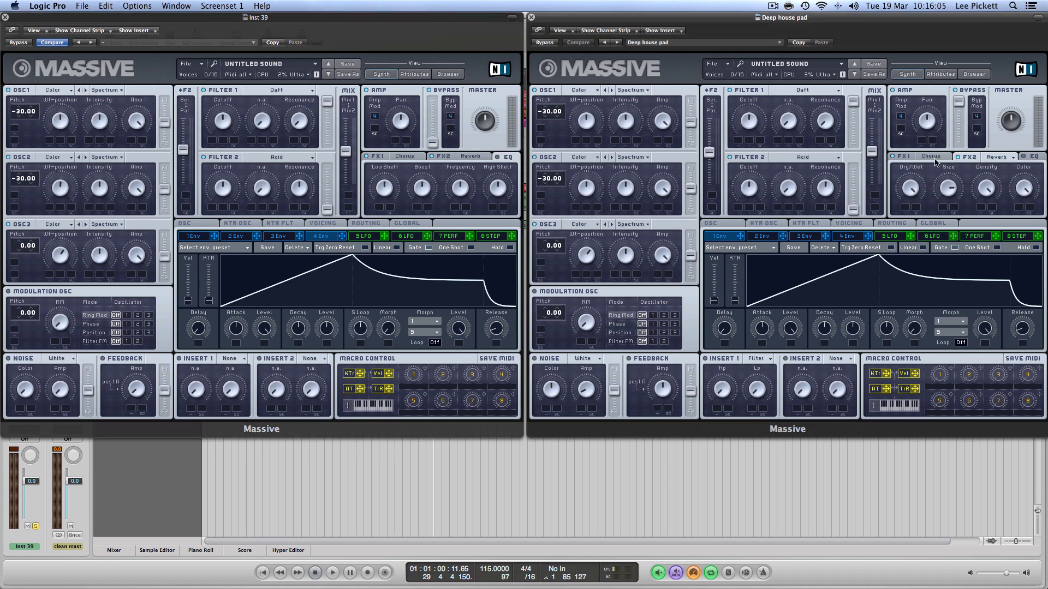
pyautogui.click(1027, 158)
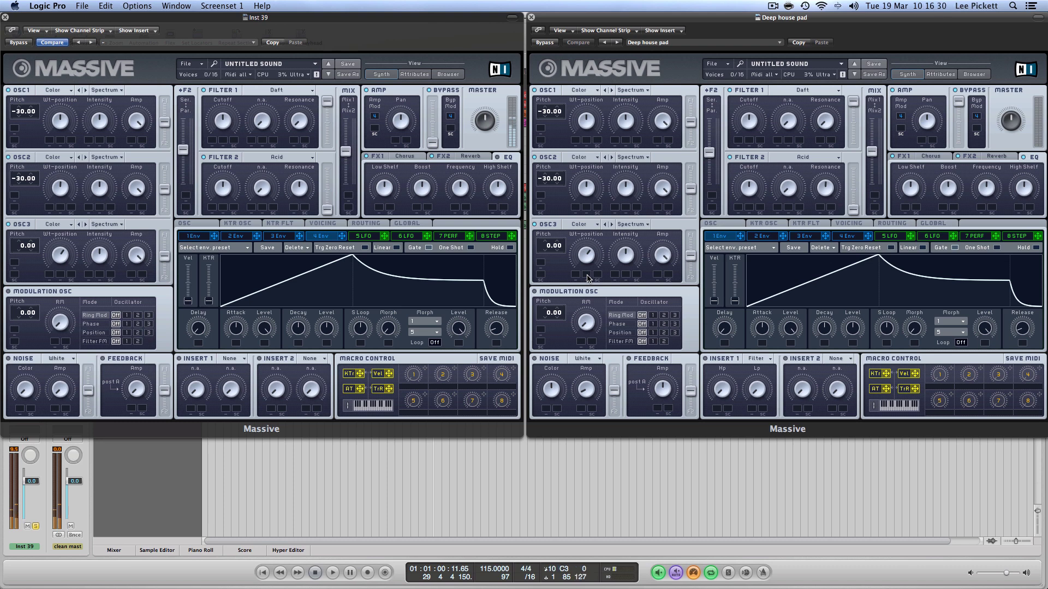
pyautogui.click(54, 16)
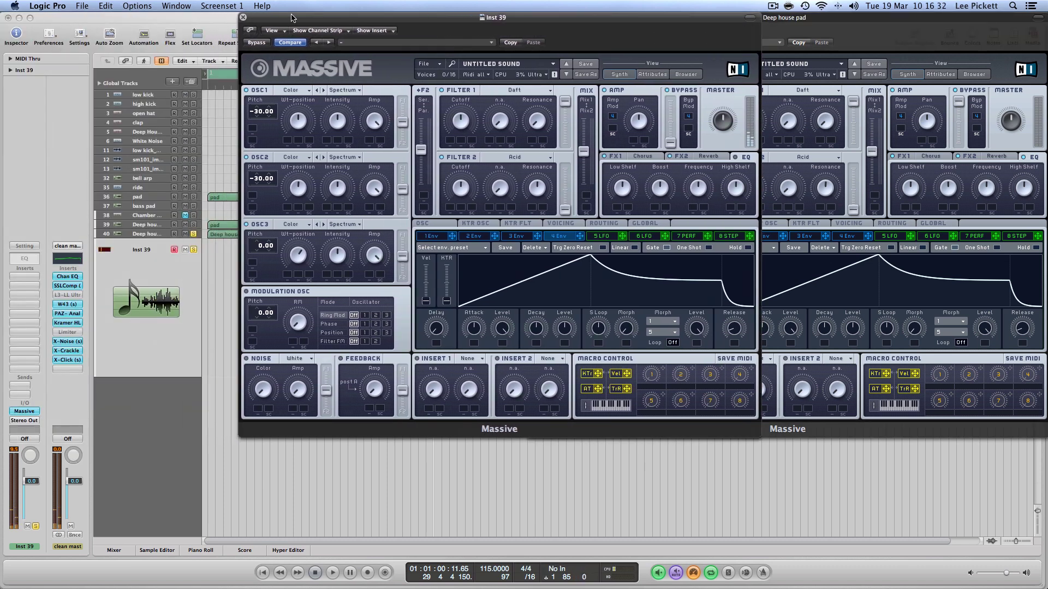
pyautogui.moveTo(54, 16)
pyautogui.mouseDown()
pyautogui.moveTo(354, 12)
pyautogui.moveTo(54, 5)
pyautogui.mouseUp()
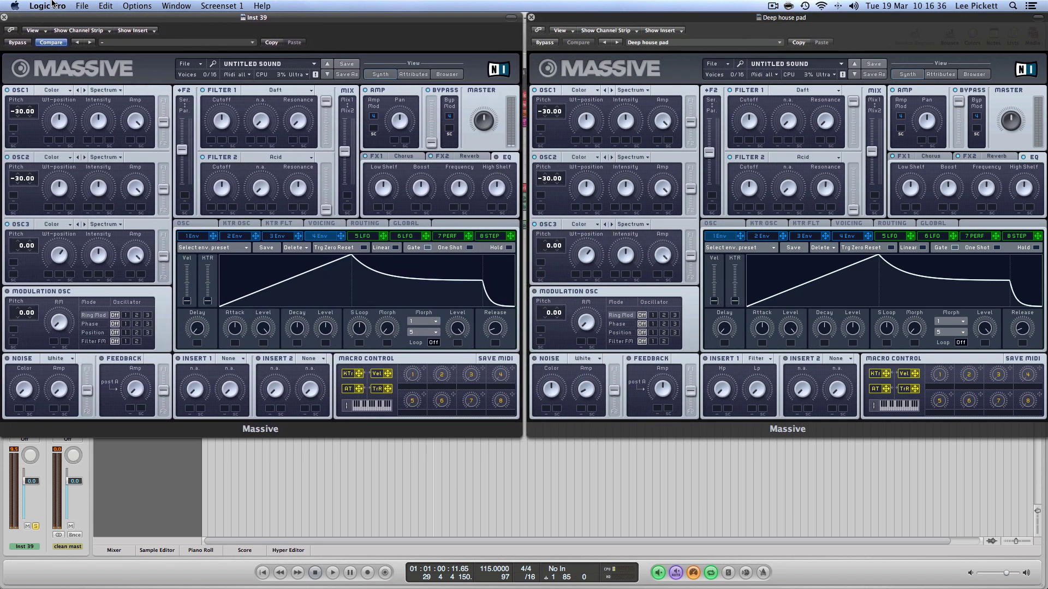